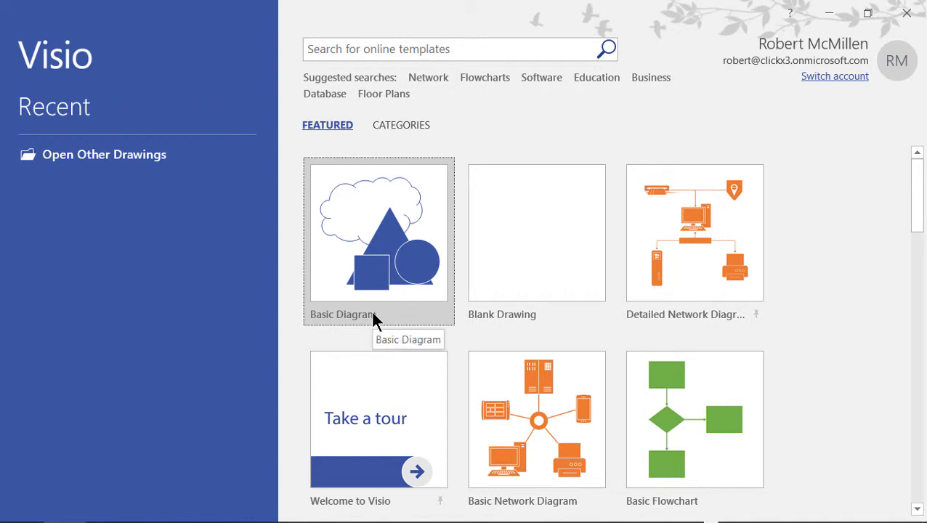
# Browse the featured templates on the start screen, then switch to the Categories view
pyautogui.scroll(-3, 373, 321)
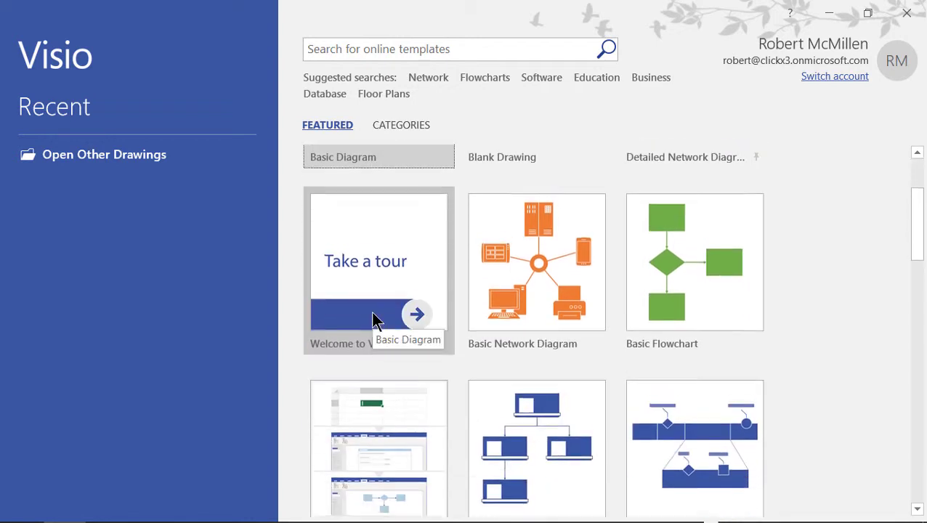
pyautogui.scroll(-3, 373, 321)
pyautogui.scroll(-4, 373, 321)
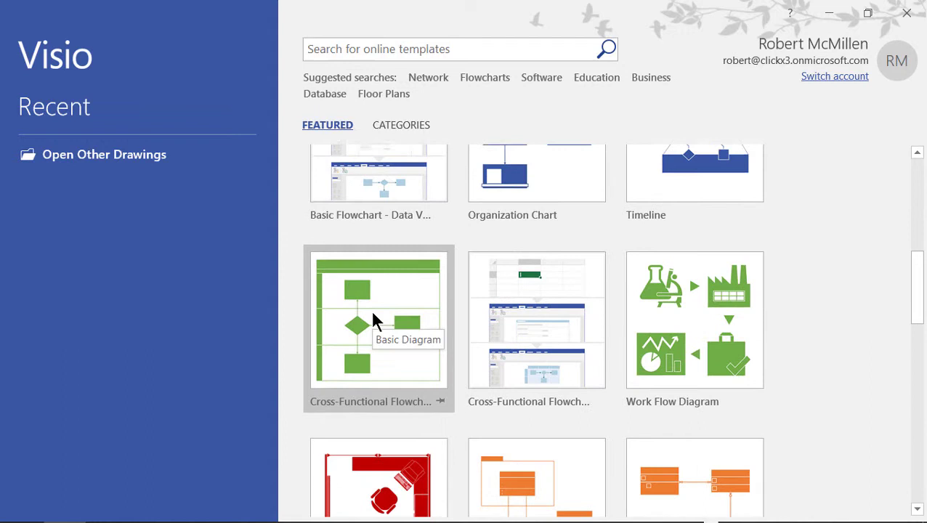
pyautogui.scroll(-4, 373, 321)
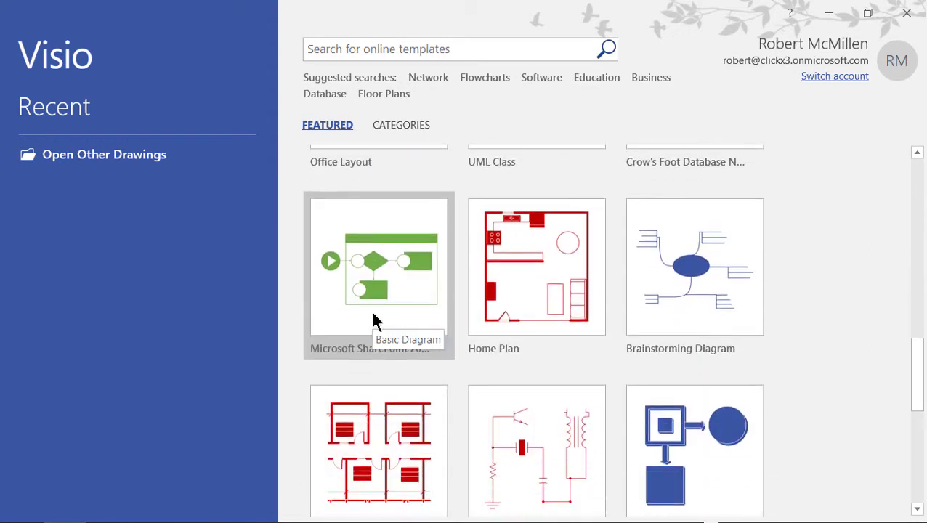
pyautogui.scroll(-1, 373, 314)
pyautogui.scroll(-1, 373, 315)
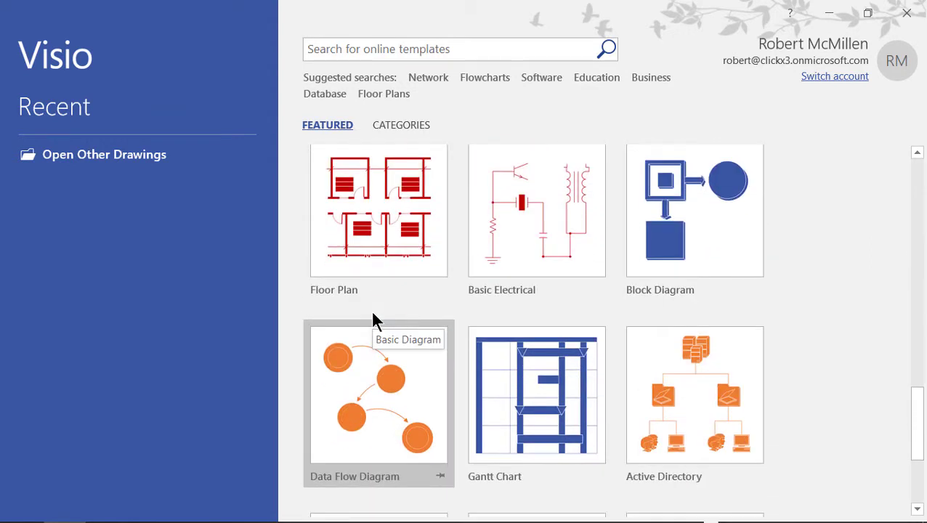
pyautogui.scroll(-2, 373, 321)
pyautogui.scroll(-1, 373, 320)
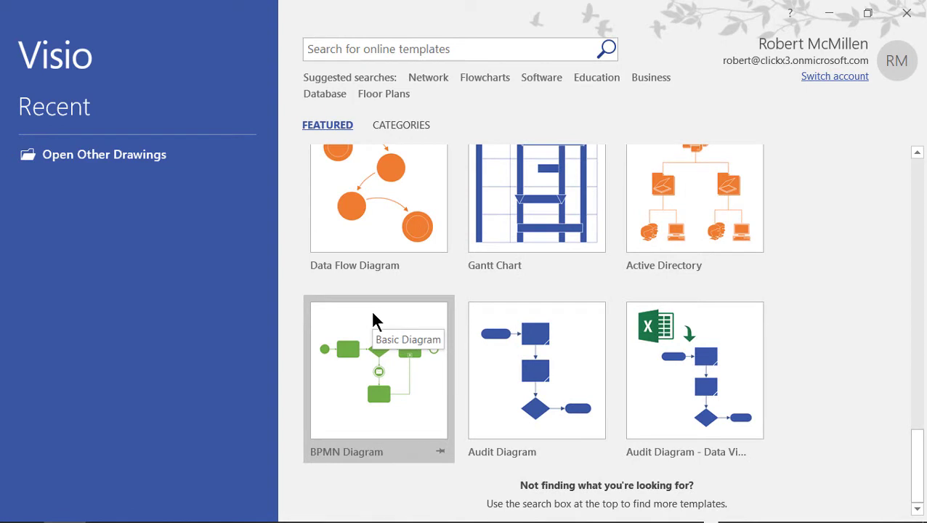
pyautogui.scroll(2, 374, 320)
pyautogui.scroll(1, 374, 320)
pyautogui.scroll(2, 374, 321)
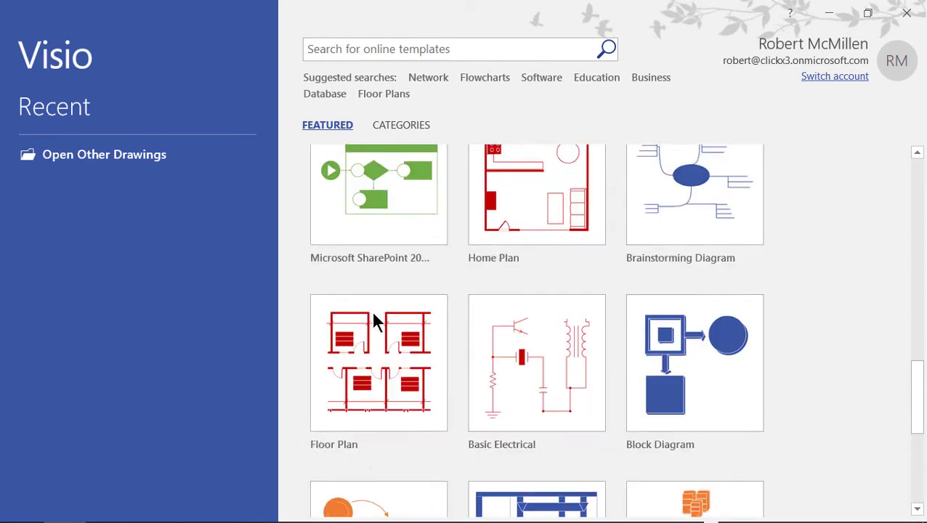
pyautogui.scroll(3, 374, 321)
pyautogui.scroll(2, 374, 321)
pyautogui.scroll(2, 374, 320)
pyautogui.scroll(3, 374, 320)
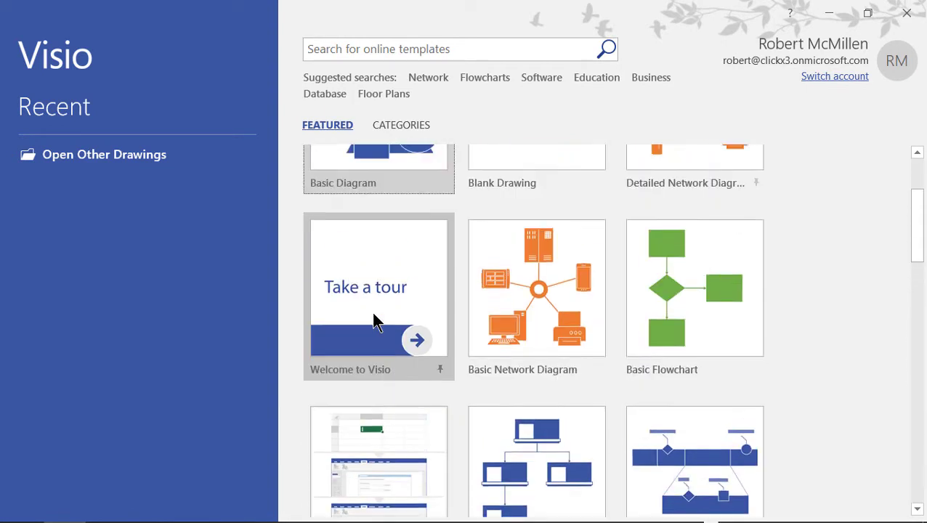
pyautogui.scroll(1, 375, 320)
pyautogui.click(404, 125)
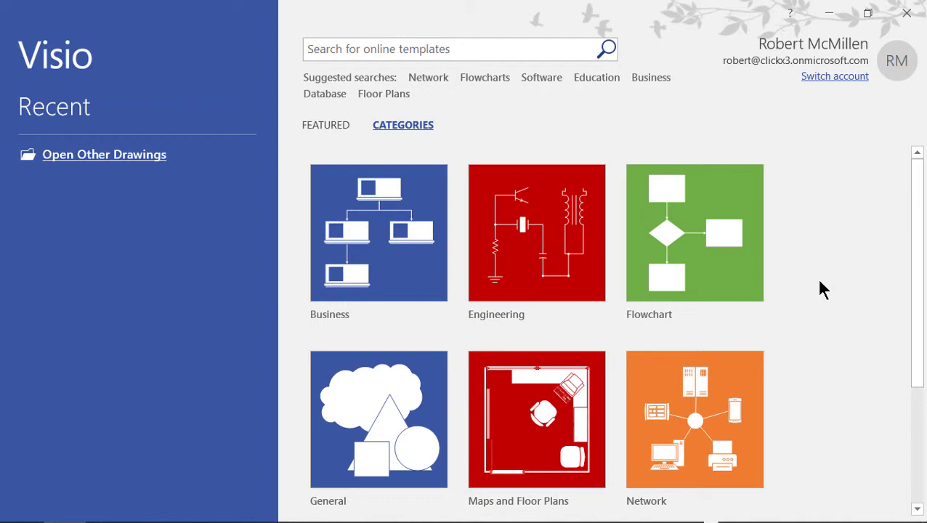
# Open the Network category to list Active Directory, Basic Network Diagram, LDAP Directory and Rack Diagram
pyautogui.click(691, 408)
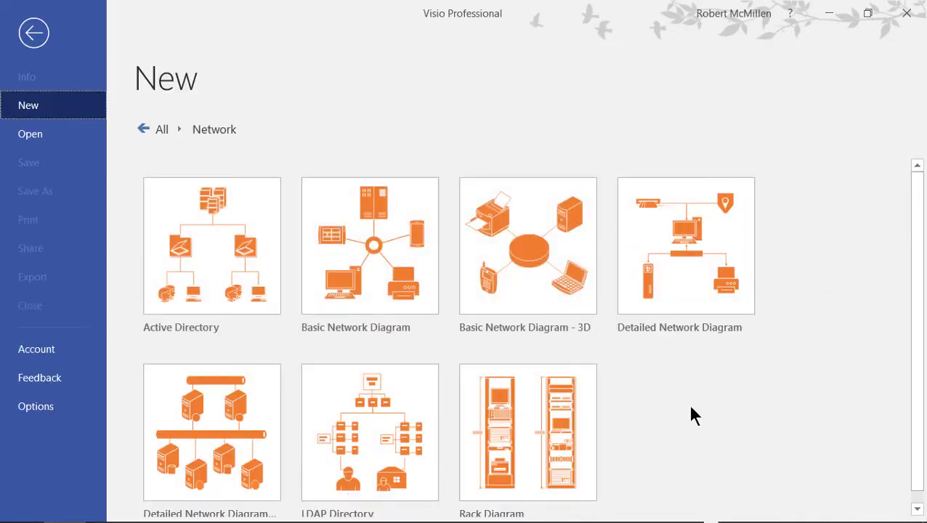
pyautogui.scroll(-1, 762, 402)
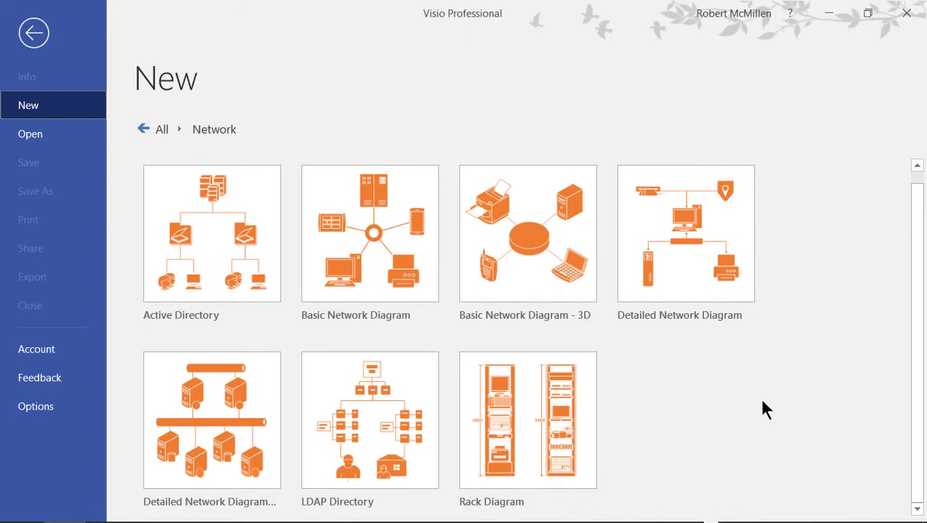
# Preview the Basic Network Diagram, Basic Network Diagram - 3D and Detailed Network Diagram templates
pyautogui.click(388, 249)
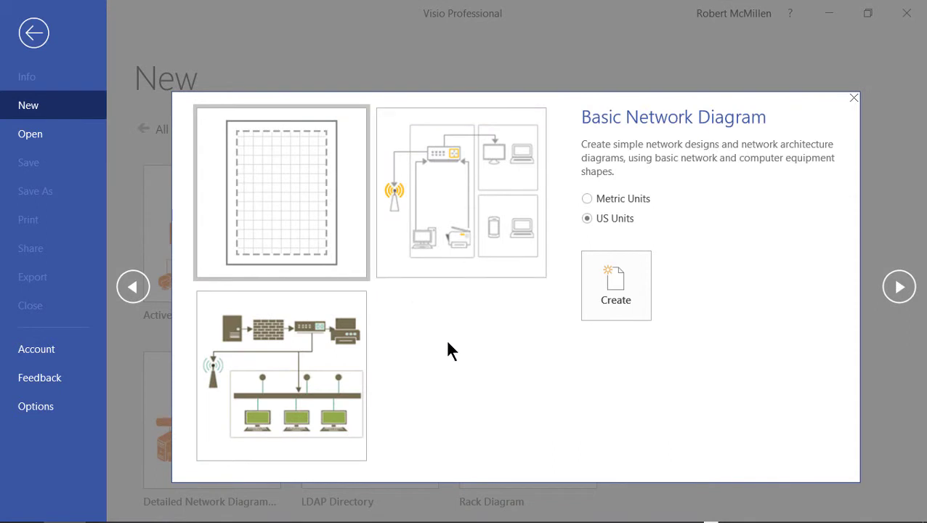
pyautogui.click(854, 99)
pyautogui.click(546, 218)
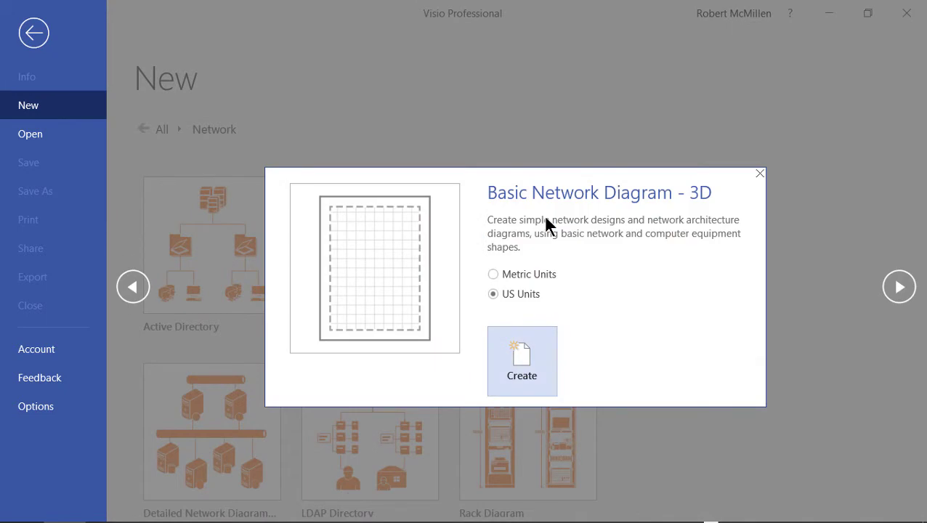
pyautogui.click(757, 175)
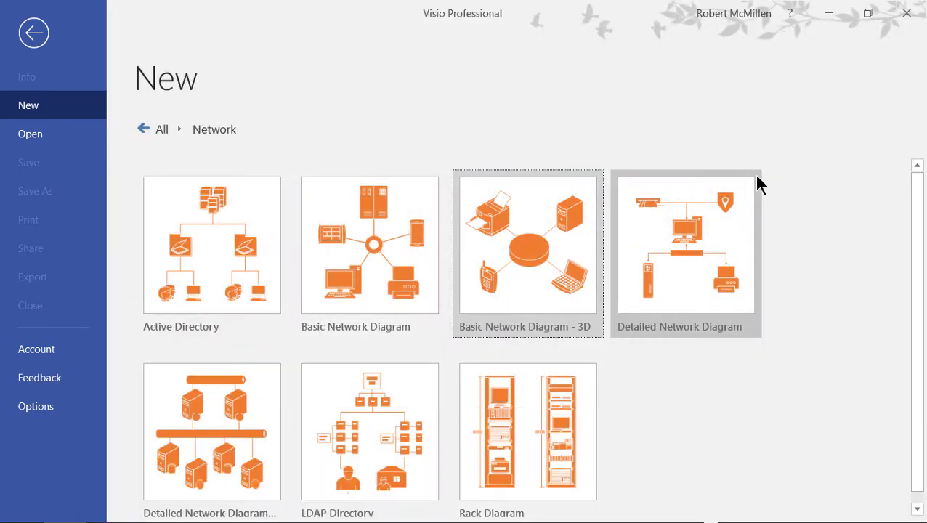
pyautogui.click(692, 215)
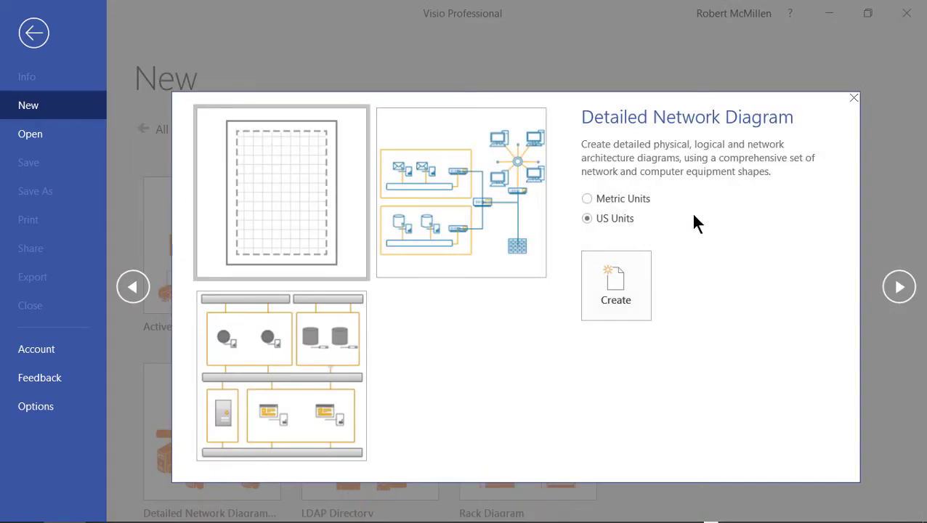
pyautogui.press('Escape')
# Create a drawing from Detailed Network Diagram's SharePoint Extranet Topology sample
pyautogui.click(660, 243)
pyautogui.click(333, 367)
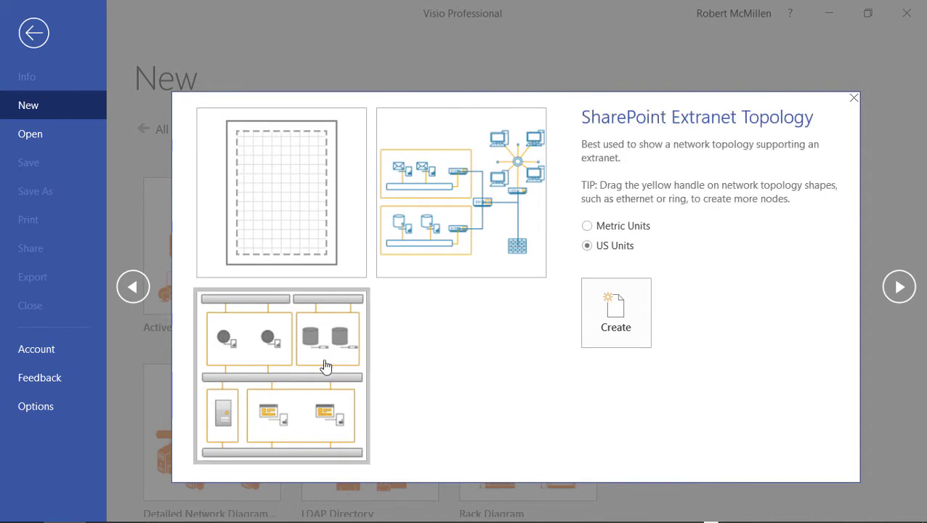
pyautogui.click(603, 314)
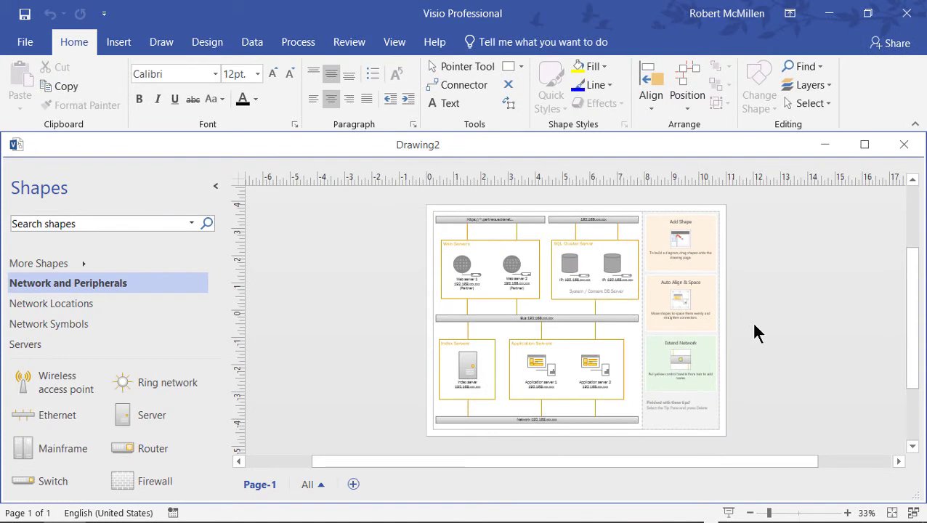
# Zoom in and out to inspect the new extranet topology drawing
pyautogui.moveTo(596, 269)
pyautogui.keyDown('ctrl'); pyautogui.scroll(2, 599, 290); pyautogui.keyUp('ctrl')
pyautogui.keyDown('ctrl'); pyautogui.scroll(3, 588, 348); pyautogui.keyUp('ctrl')
pyautogui.keyDown('ctrl'); pyautogui.scroll(-3, 585, 355); pyautogui.keyUp('ctrl')
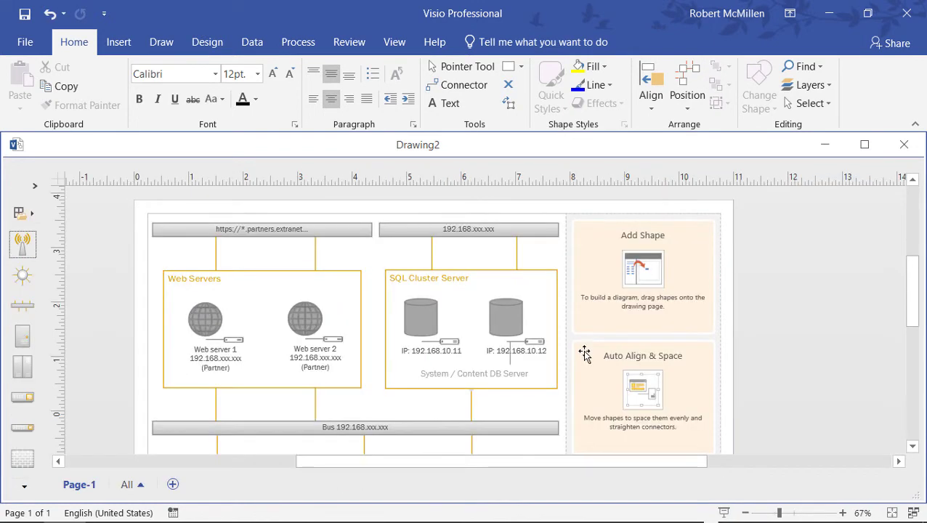
# Go to File > New and show the template categories
pyautogui.click(25, 44)
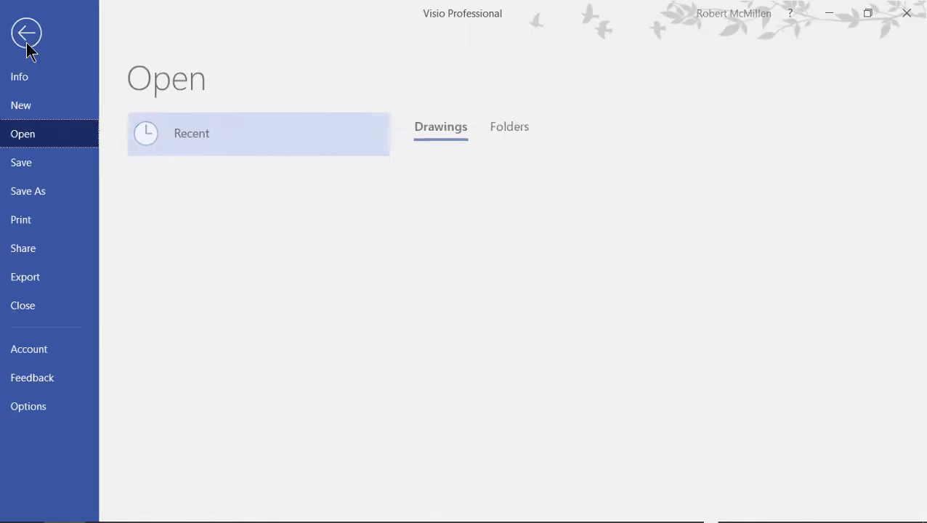
pyautogui.click(36, 114)
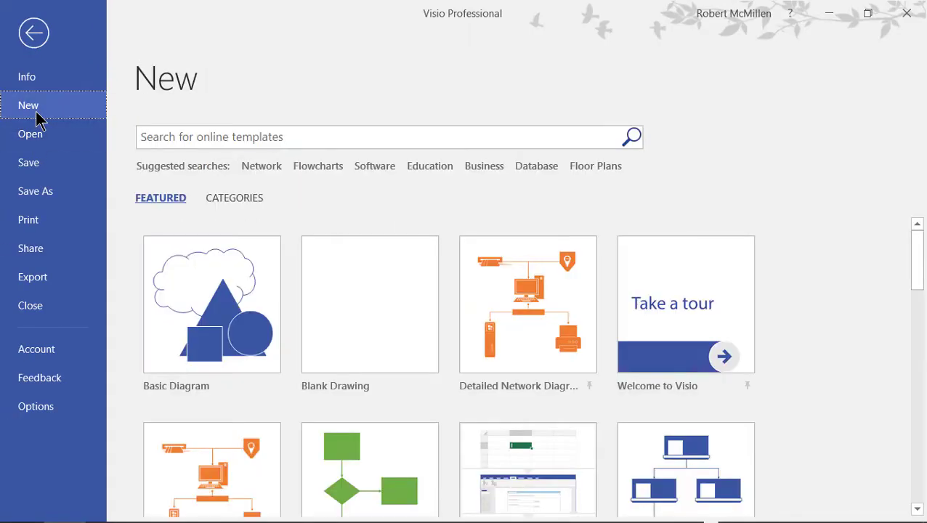
pyautogui.scroll(-3, 527, 314)
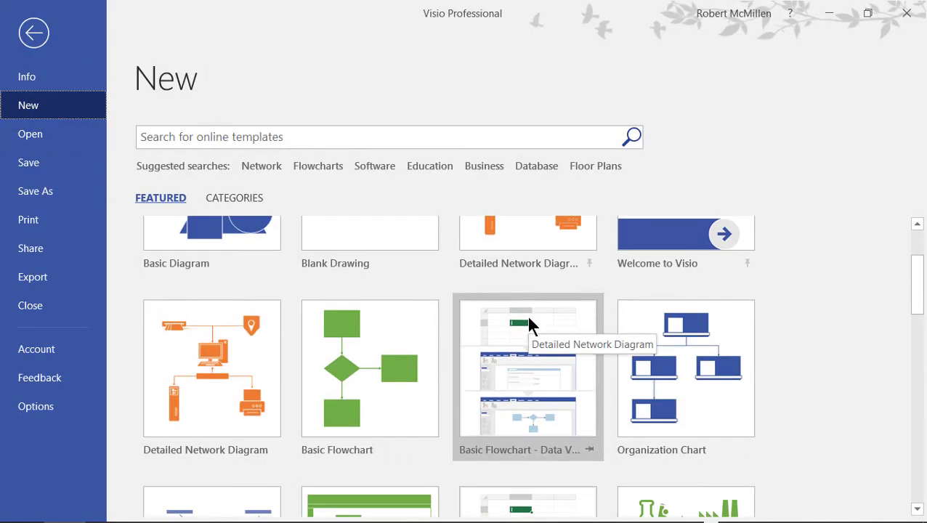
pyautogui.click(251, 199)
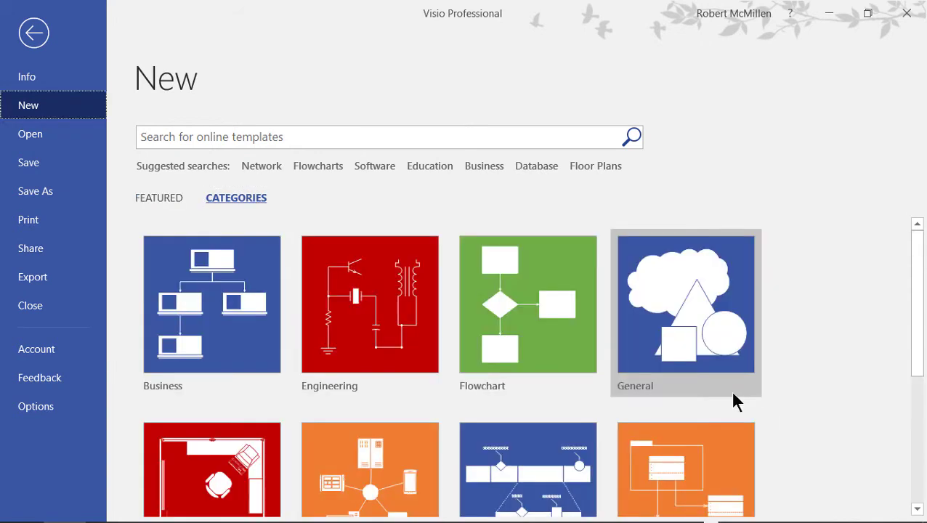
# Open the Network category and preview the Basic Network Diagram template
pyautogui.scroll(-3, 803, 406)
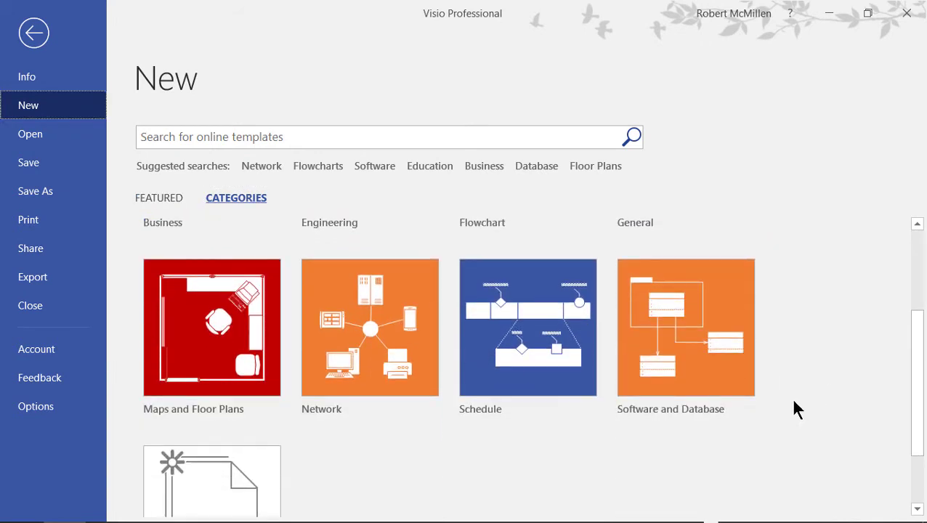
pyautogui.click(414, 352)
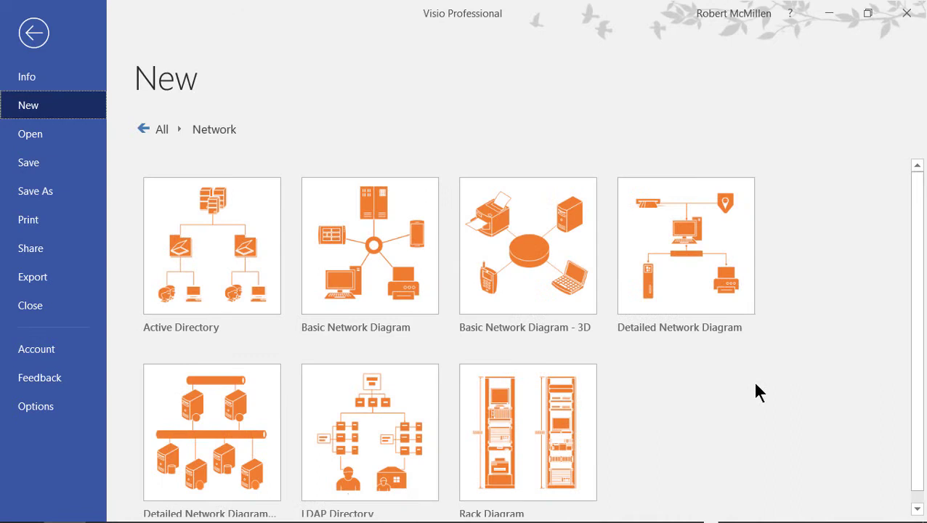
pyautogui.scroll(-1, 756, 385)
pyautogui.press('Right')
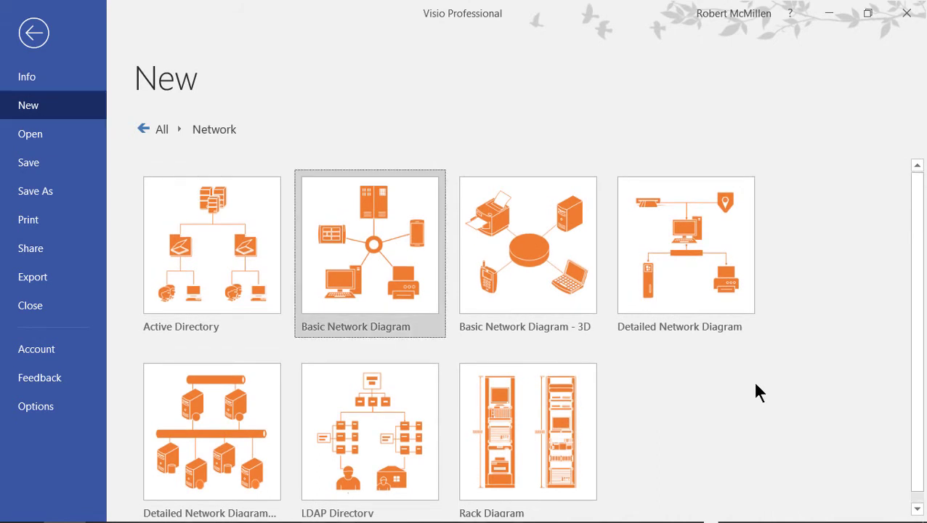
pyautogui.click(371, 256)
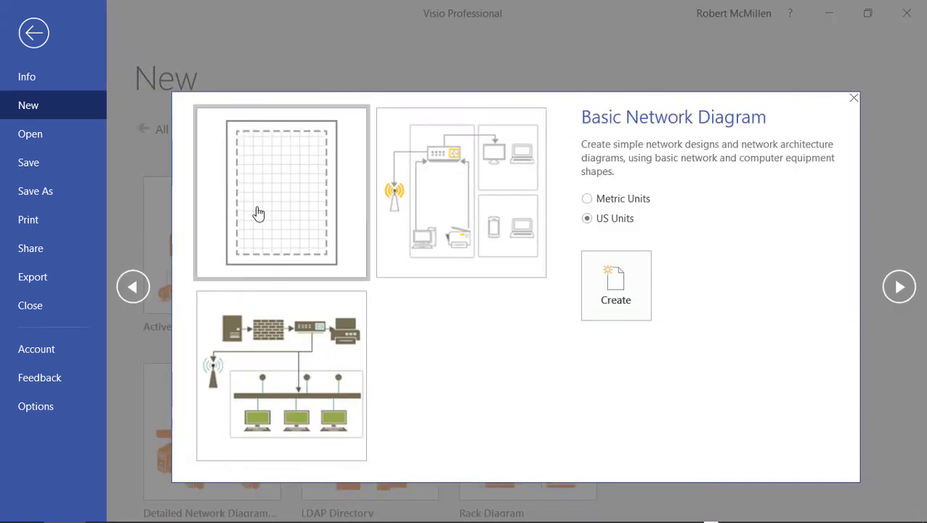
# Create Drawing3 from Basic Network Diagram with a server and switch side by side, then return to New
pyautogui.click(603, 309)
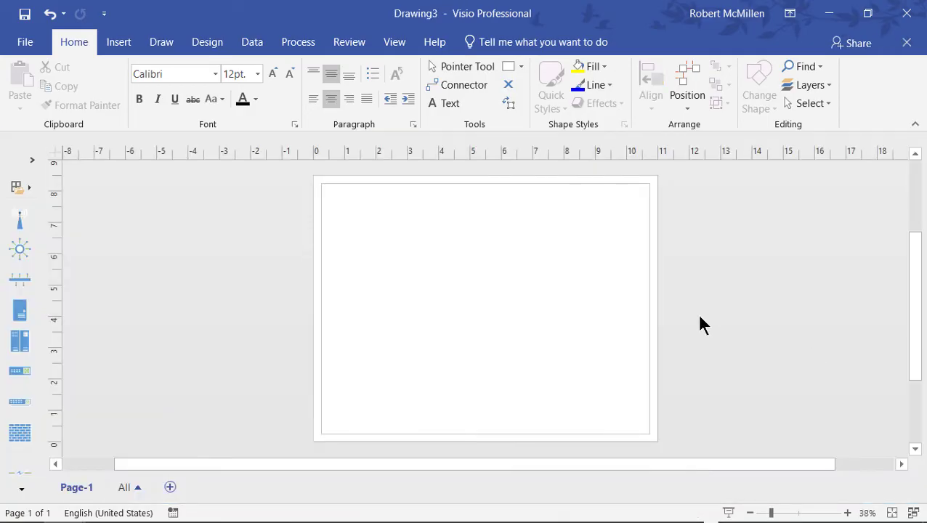
pyautogui.moveTo(19, 311); pyautogui.dragTo(419, 272)
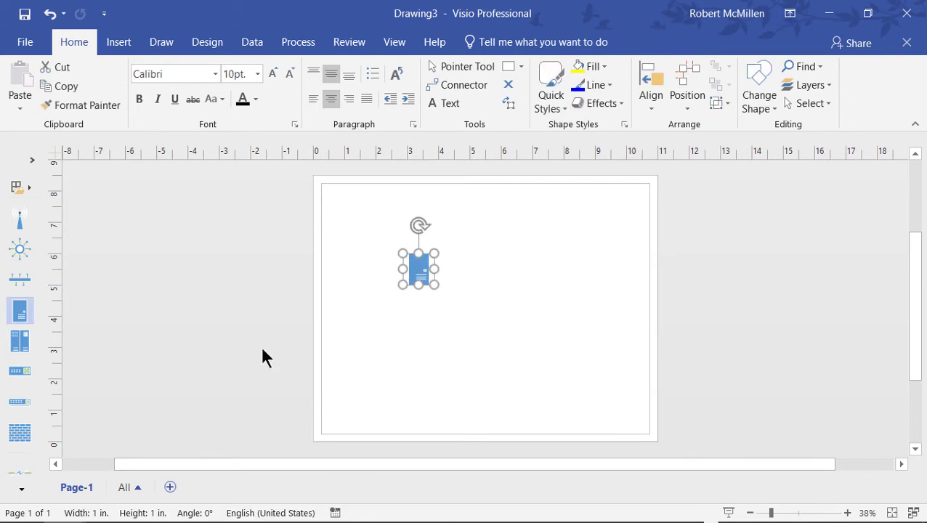
pyautogui.moveTo(20, 371); pyautogui.dragTo(507, 272)
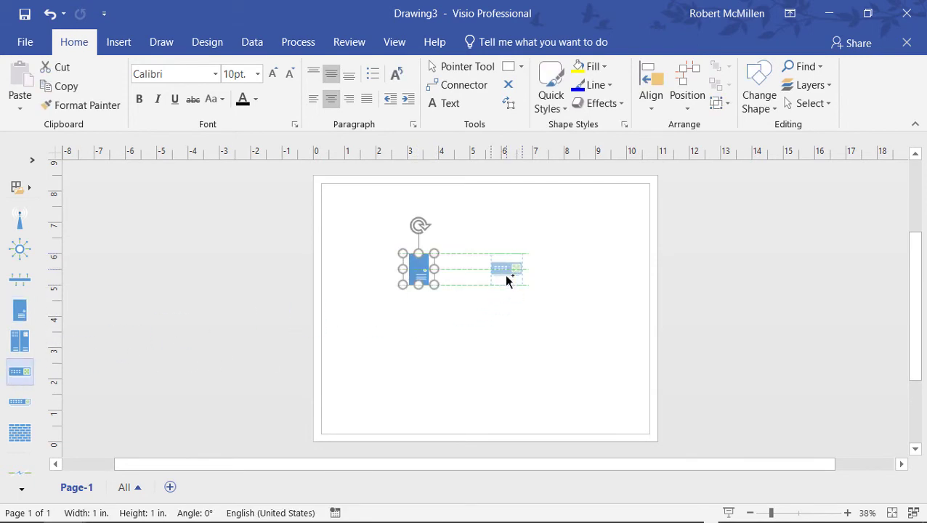
pyautogui.click(512, 335)
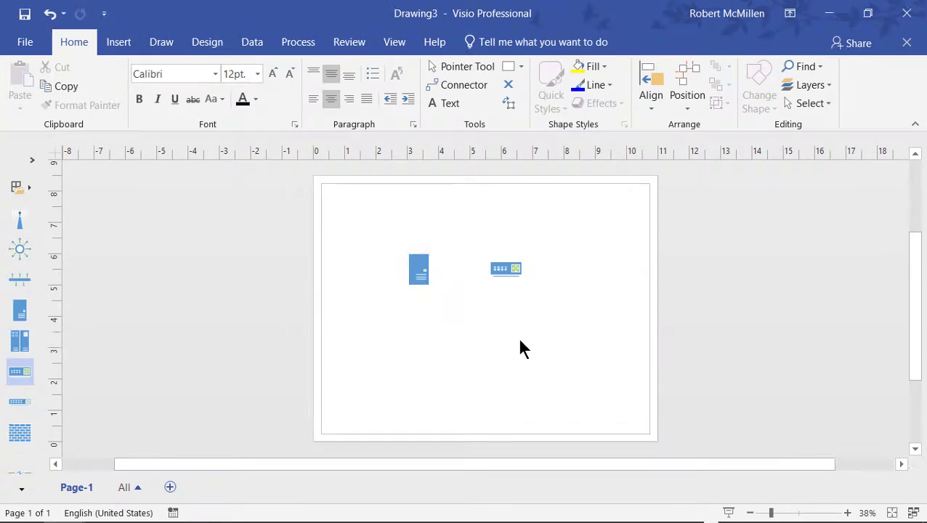
pyautogui.hotkey('ctrl', 'n')
# Search the templates for "network"
pyautogui.click(333, 142)
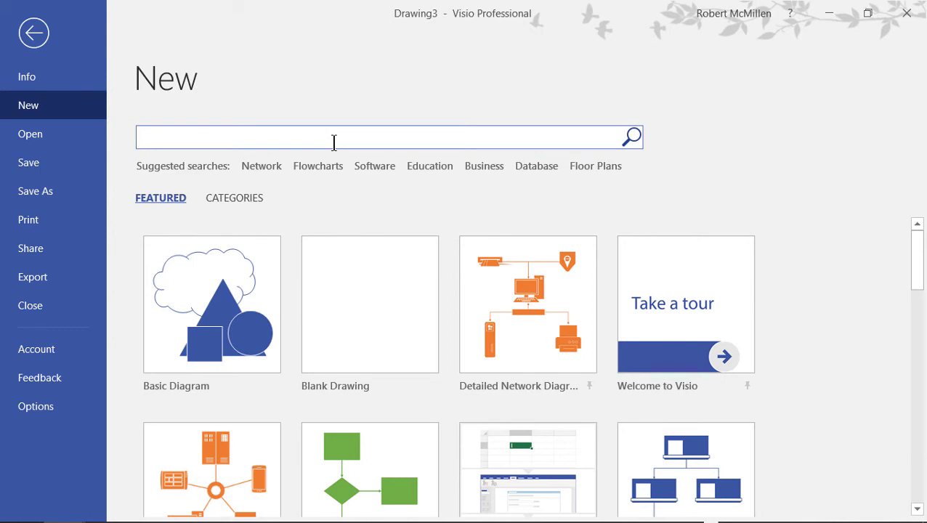
pyautogui.write('ne')
pyautogui.write('twork')
pyautogui.press('Return')
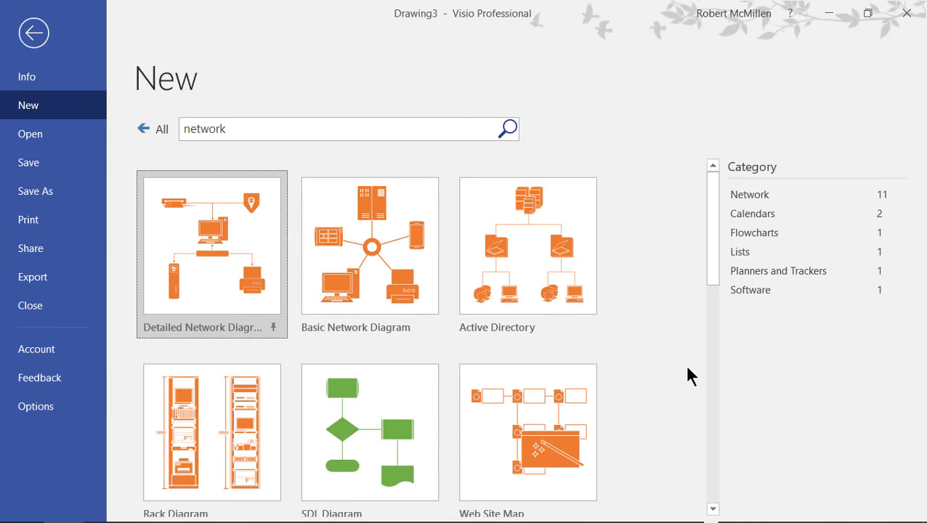
# Browse the network results, filter them to Software, then return to the categories overview
pyautogui.scroll(-3, 689, 376)
pyautogui.scroll(-2, 689, 375)
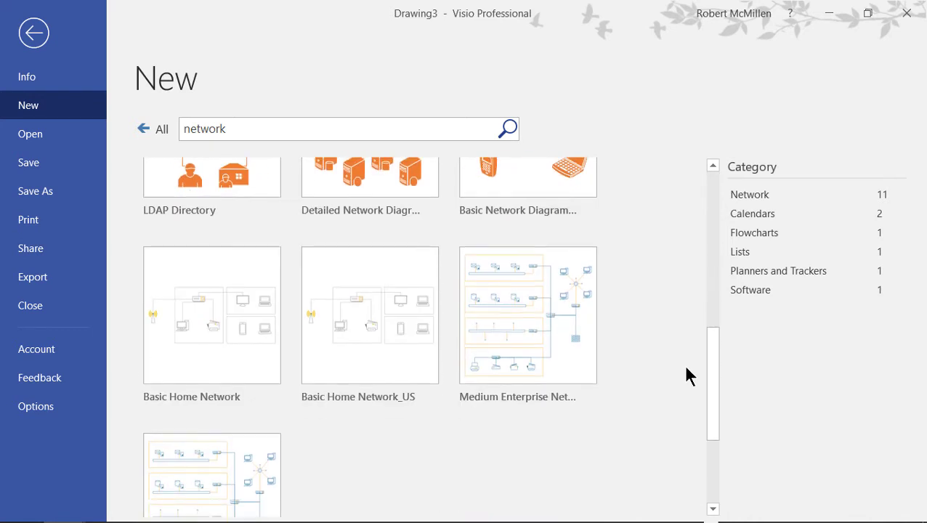
pyautogui.scroll(-1, 689, 375)
pyautogui.scroll(-2, 687, 369)
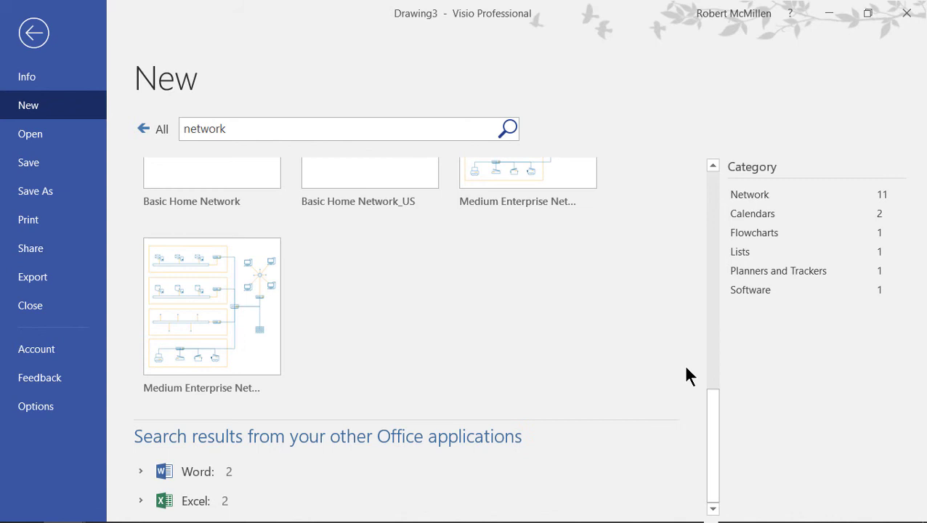
pyautogui.scroll(1, 688, 374)
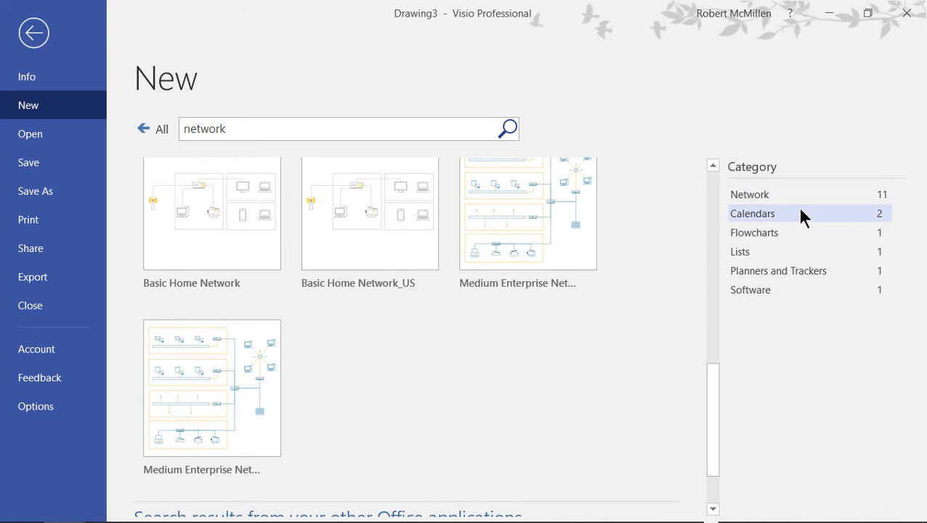
pyautogui.click(809, 293)
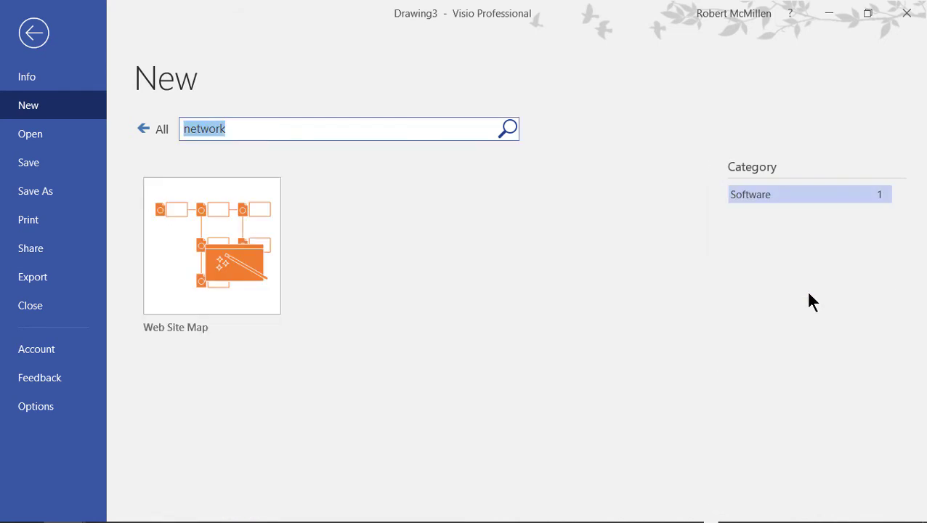
pyautogui.press('Escape')
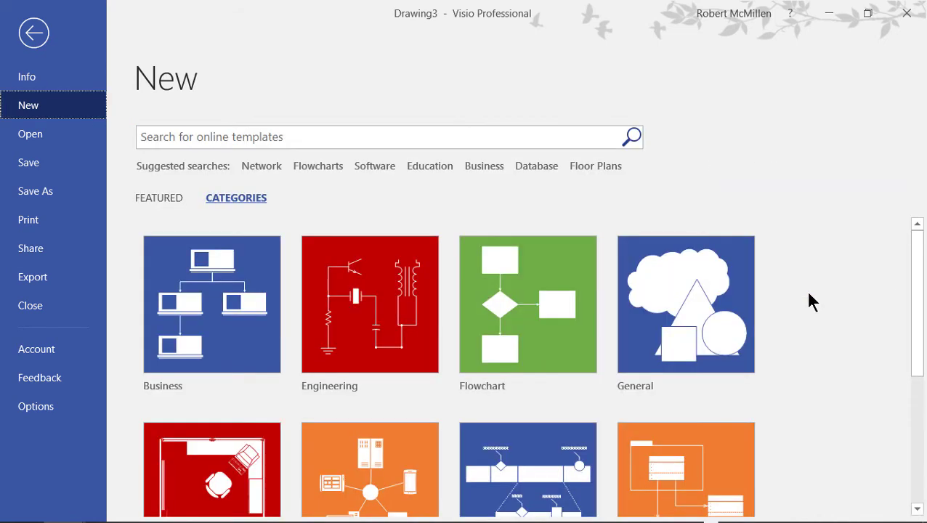
# Create Drawing4 from Chen's Database Notation under Software and Database
pyautogui.scroll(-1, 809, 293)
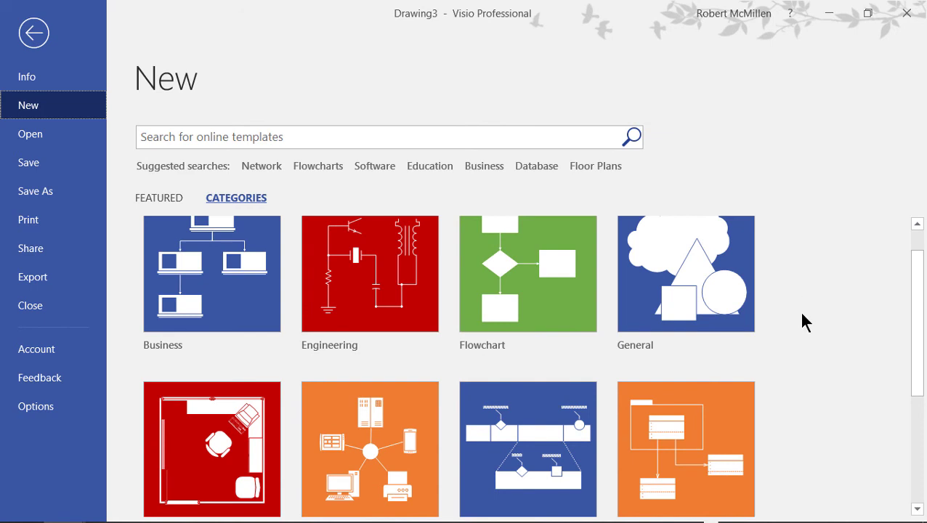
pyautogui.scroll(-1, 799, 311)
pyautogui.scroll(-1, 800, 311)
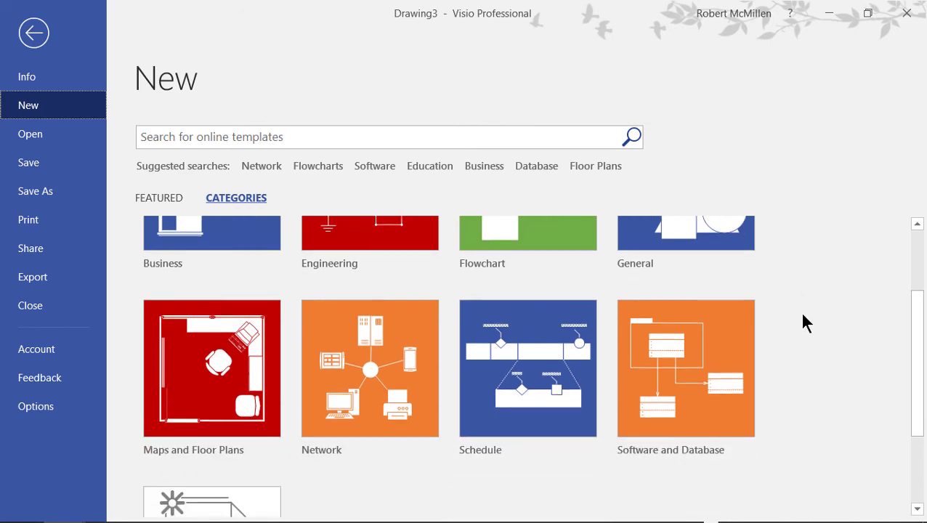
pyautogui.click(712, 354)
pyautogui.click(229, 248)
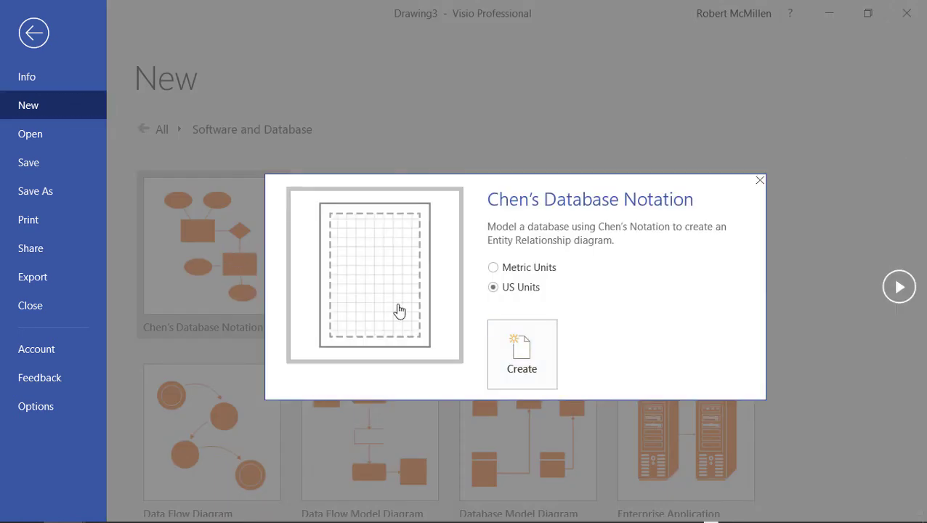
pyautogui.click(513, 364)
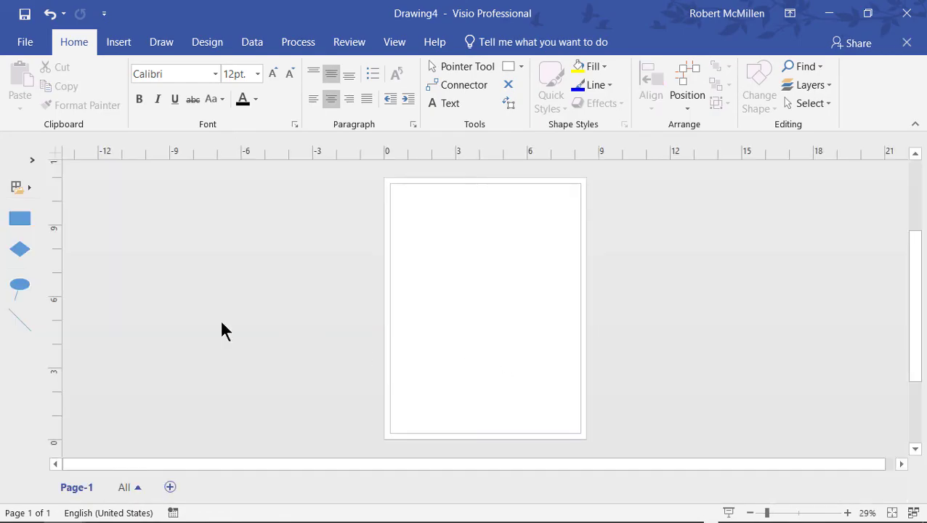
# Expand the Shapes pane to the Chen's Database Notation stencil, briefly opening More Shapes
pyautogui.click(32, 162)
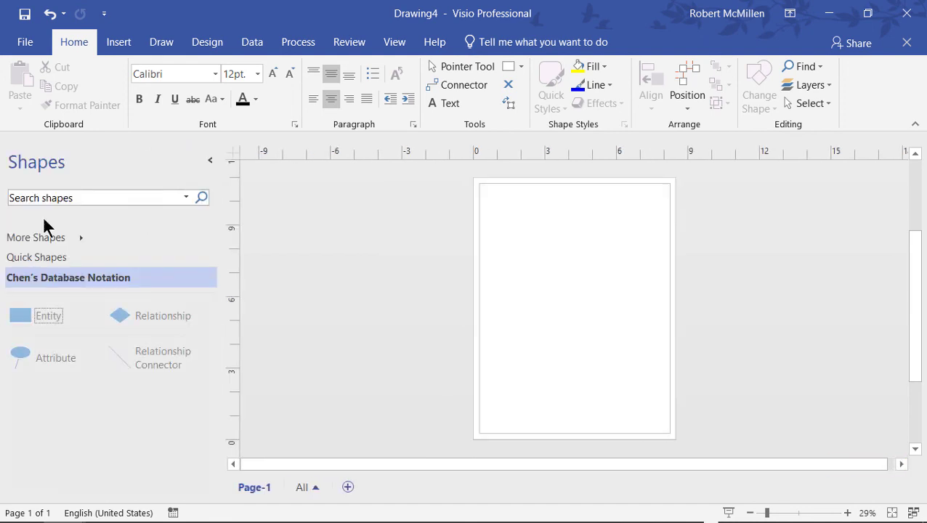
pyautogui.click(77, 260)
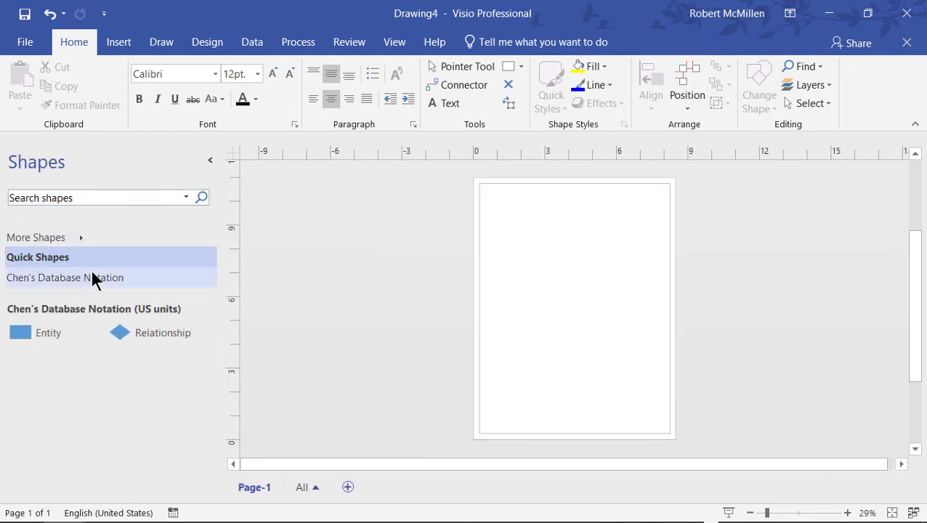
pyautogui.click(92, 277)
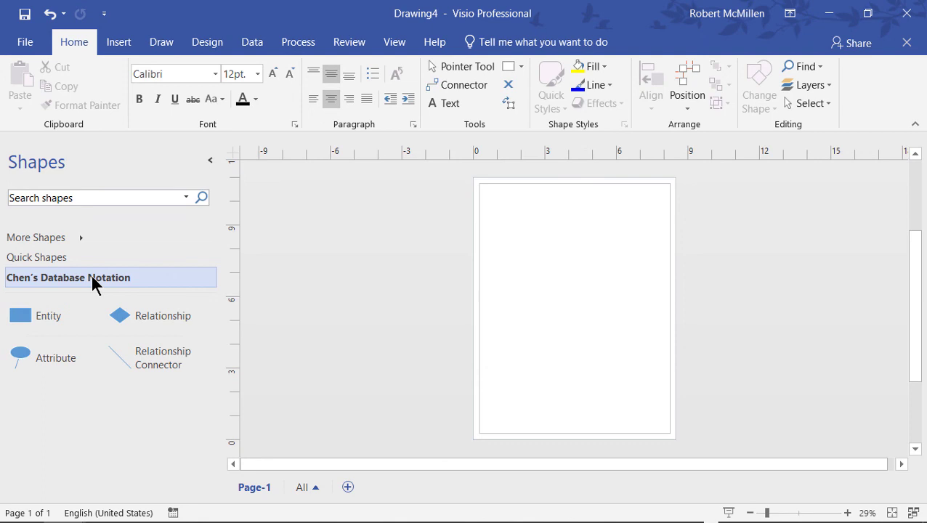
pyautogui.click(77, 242)
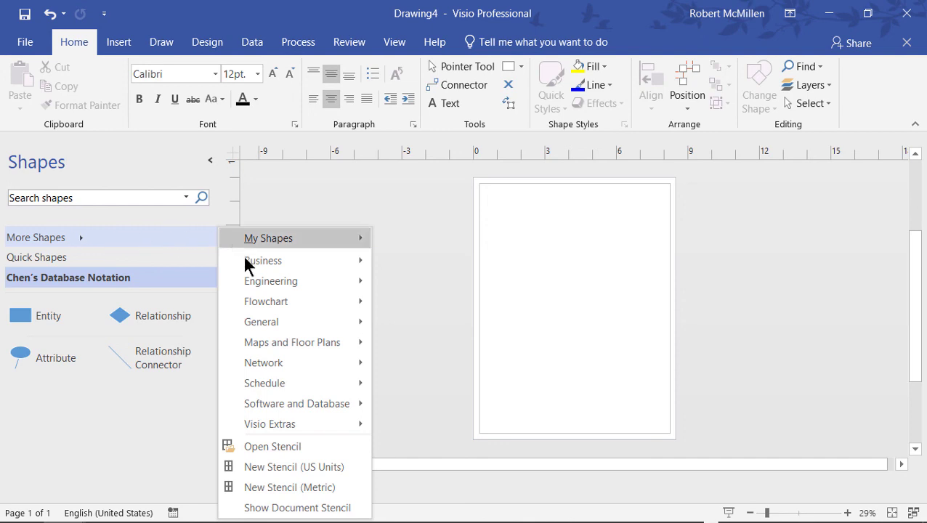
pyautogui.click(148, 400)
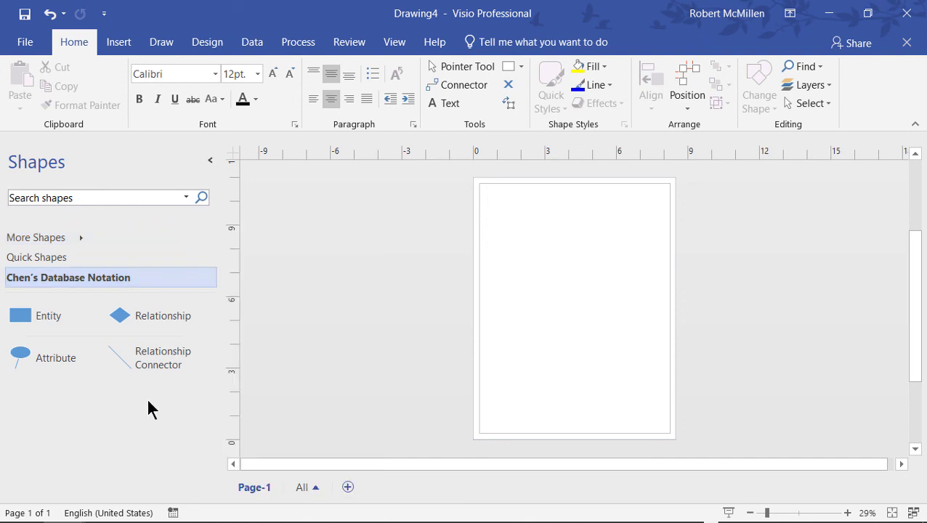